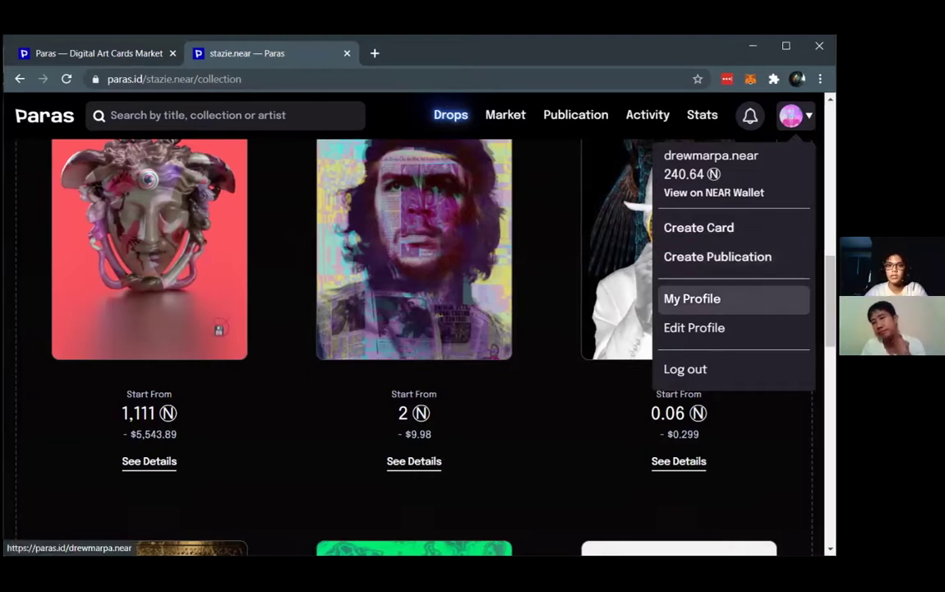
Open the form for creating a new card and view its image upload area
{"action": "left_click", "coordinate": [714, 235]}
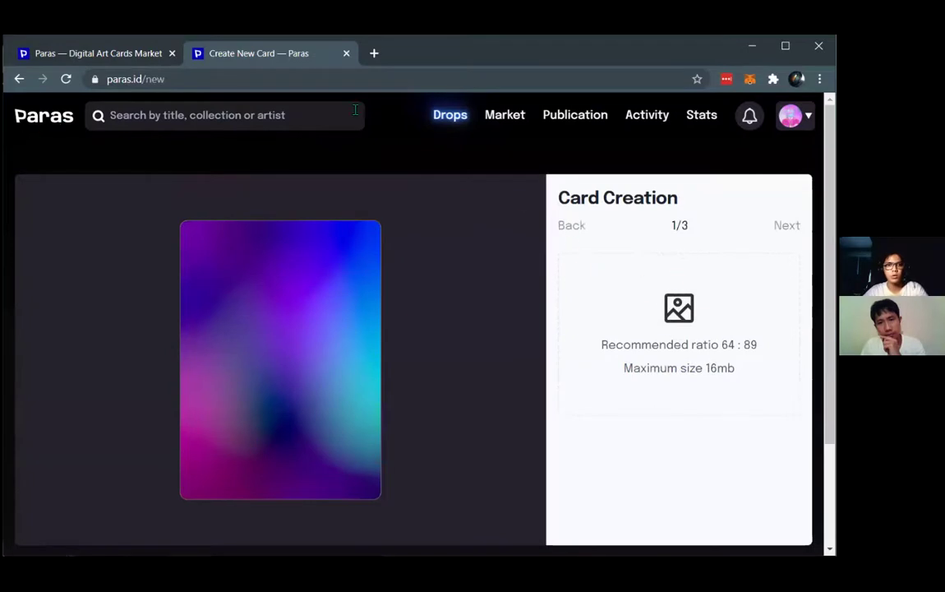
{"action": "left_click", "coordinate": [790, 115]}
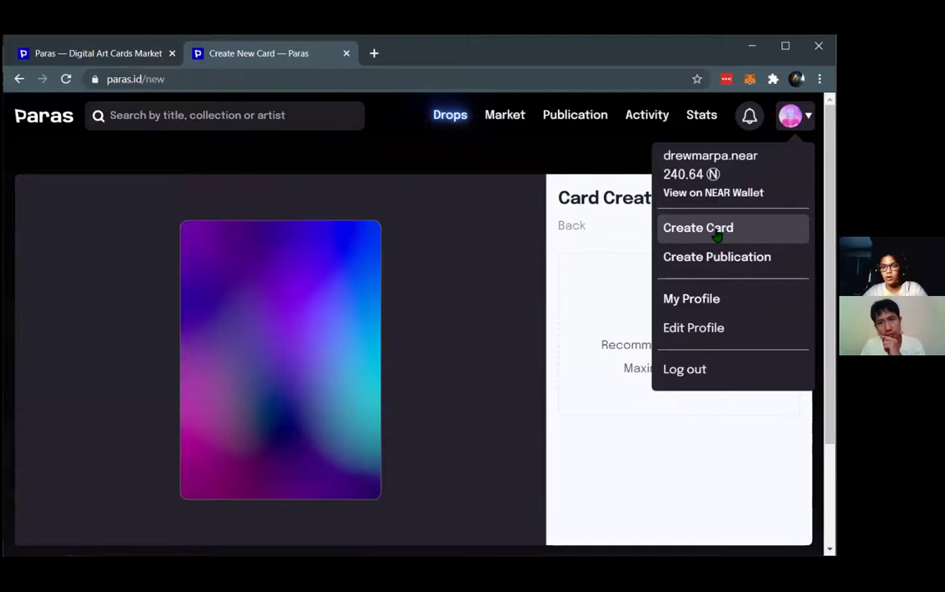
{"action": "scroll", "coordinate": [648, 283], "scroll_direction": "down", "scroll_amount": 2}
{"action": "scroll", "coordinate": [648, 283], "scroll_direction": "up", "scroll_amount": 2}
{"action": "scroll", "coordinate": [607, 201], "scroll_direction": "down", "scroll_amount": 1}
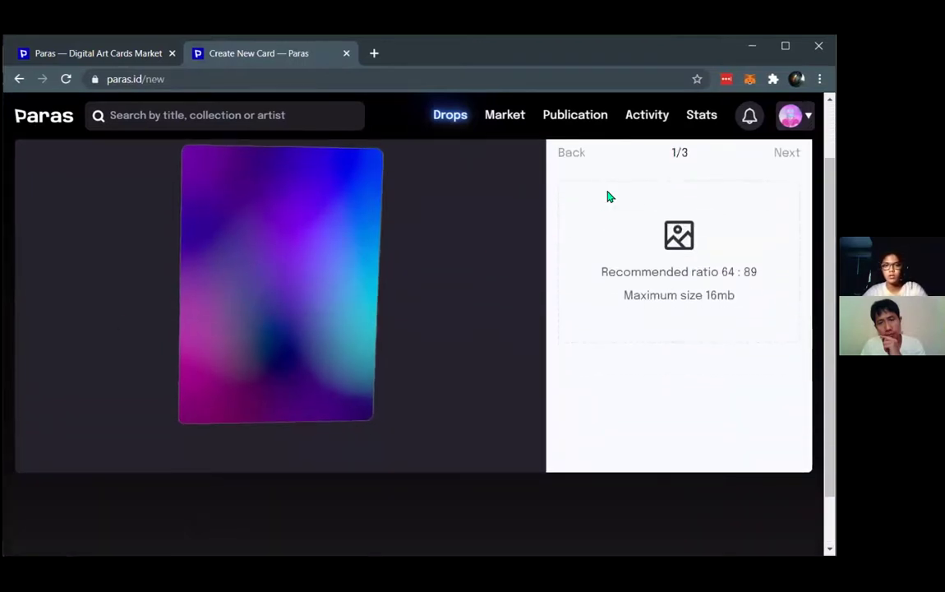
{"action": "scroll", "coordinate": [608, 197], "scroll_direction": "up", "scroll_amount": 1}
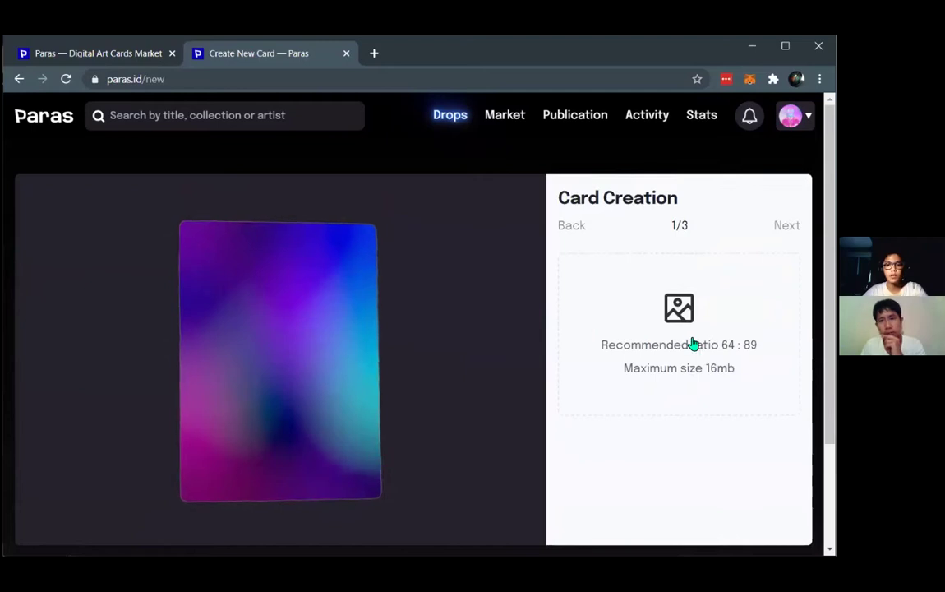
Upload the image The NEAR Token v2 from the Finals folder in Paras DACs as the card artwork
{"action": "left_click", "coordinate": [652, 359]}
{"action": "key", "text": "Escape"}
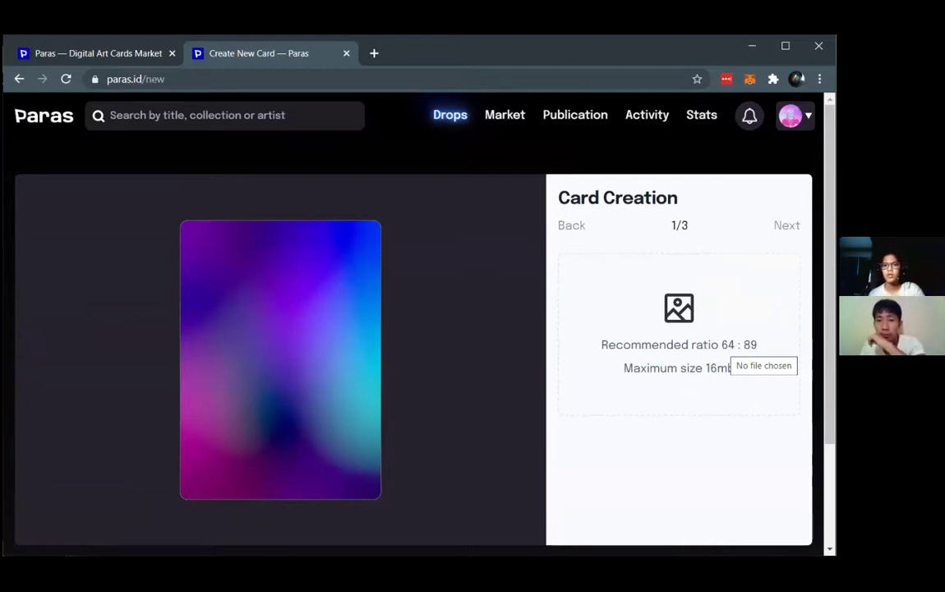
{"action": "left_click", "coordinate": [671, 336]}
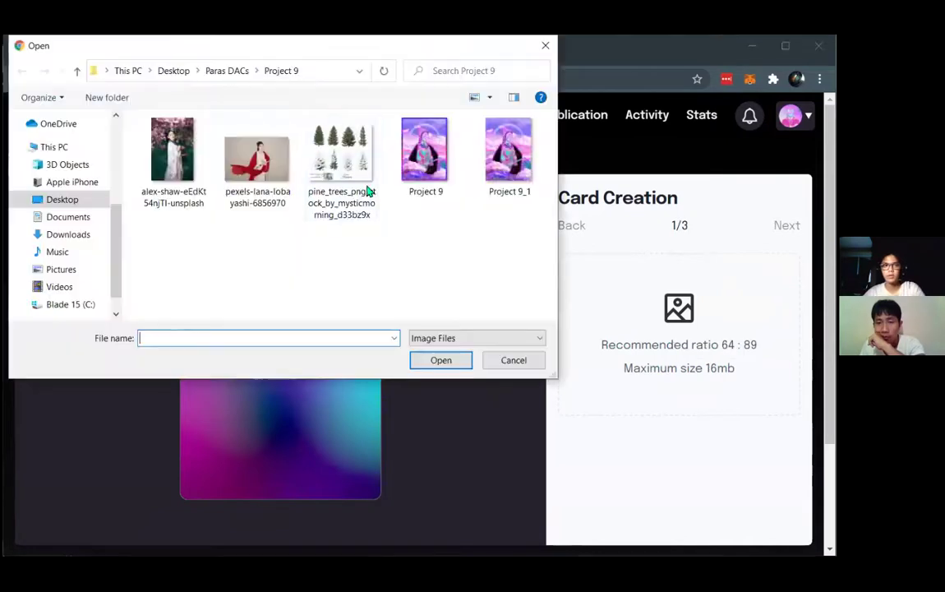
{"action": "left_click", "coordinate": [234, 72]}
{"action": "scroll", "coordinate": [230, 173], "scroll_direction": "up", "scroll_amount": 2}
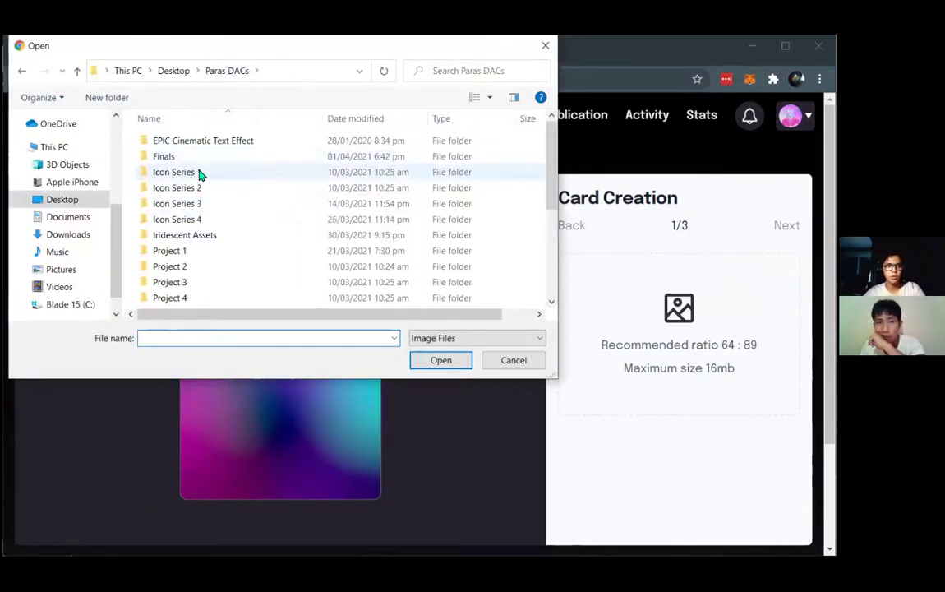
{"action": "double_click", "coordinate": [189, 158]}
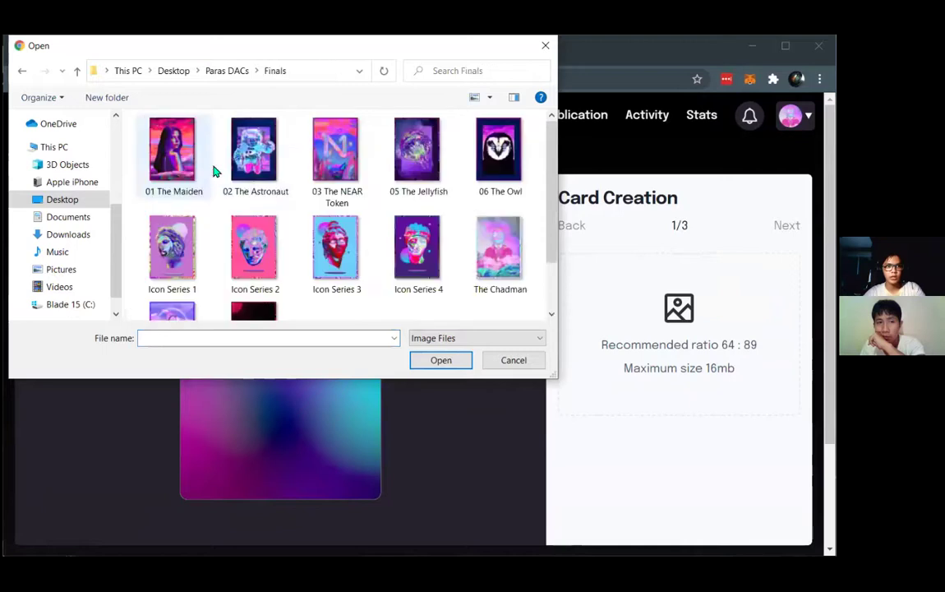
{"action": "scroll", "coordinate": [358, 185], "scroll_direction": "down", "scroll_amount": 2}
{"action": "left_click", "coordinate": [254, 259]}
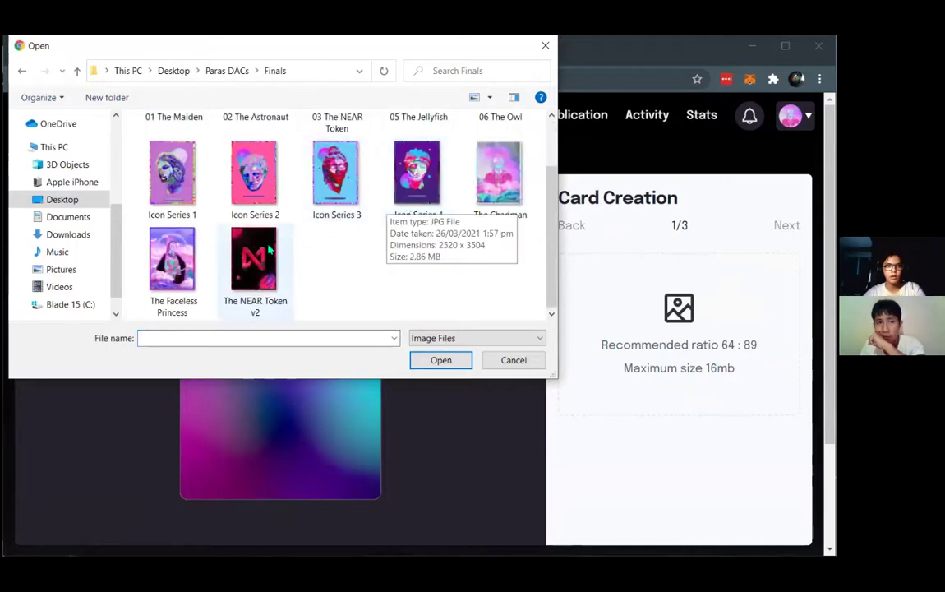
{"action": "left_click", "coordinate": [440, 360]}
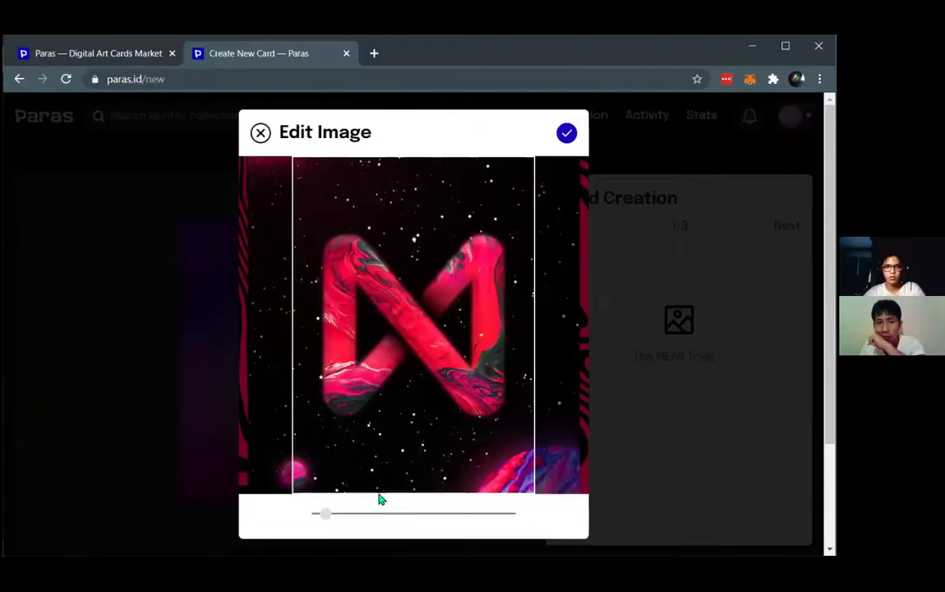
Zoom the image out fully so the whole artwork fits the crop frame, apply it, and continue to the card details
{"action": "left_click_drag", "start_coordinate": [330, 516], "coordinate": [255, 519]}
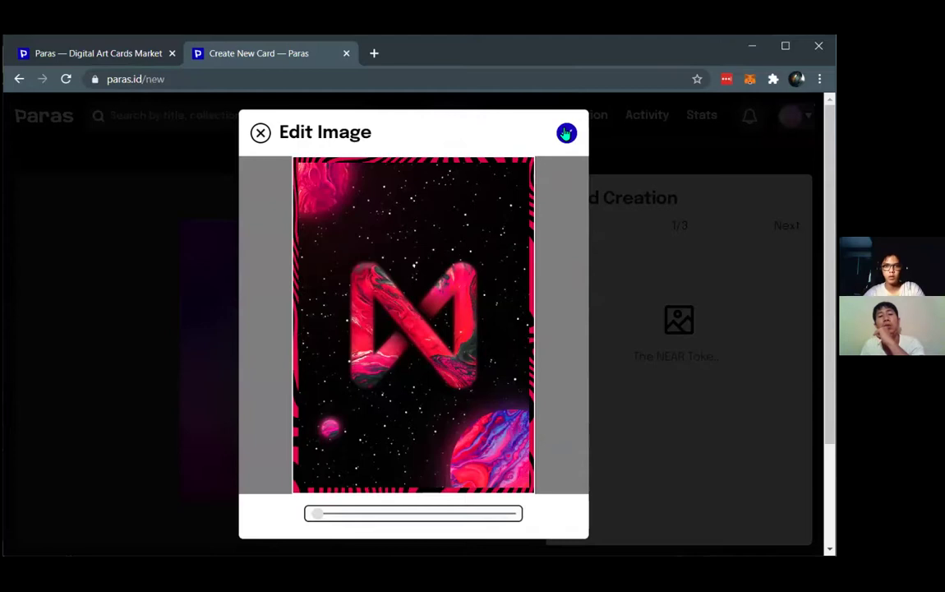
{"action": "left_click", "coordinate": [565, 133]}
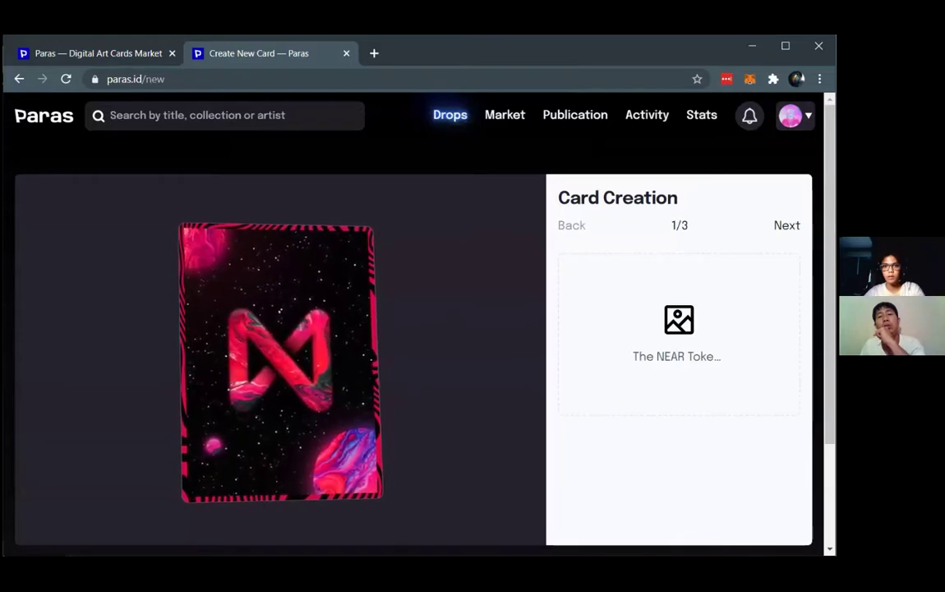
{"action": "left_click", "coordinate": [787, 225]}
Assign the card to the existing Psychedelic Series collection
{"action": "left_click", "coordinate": [608, 273]}
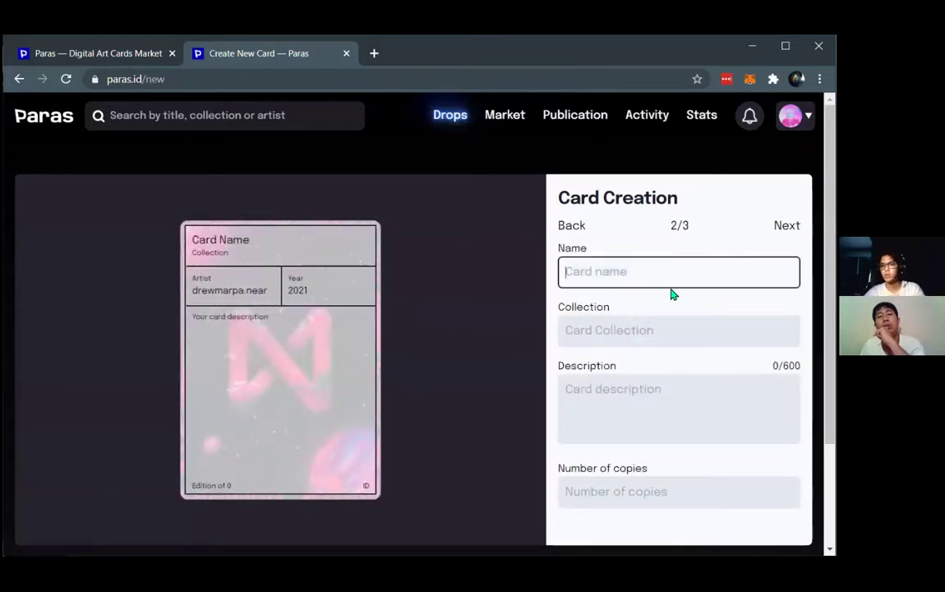
{"action": "left_click", "coordinate": [614, 327]}
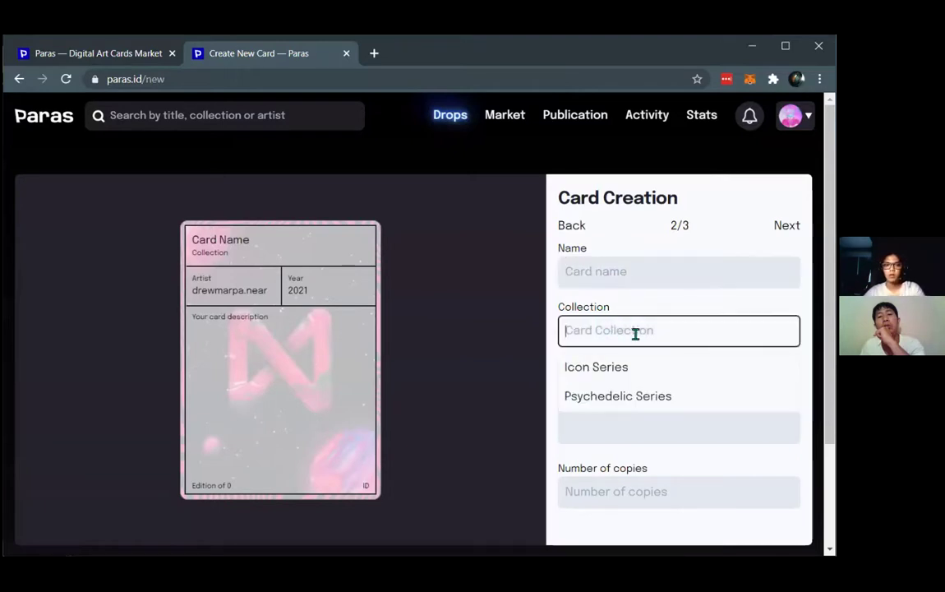
{"action": "left_click", "coordinate": [637, 396]}
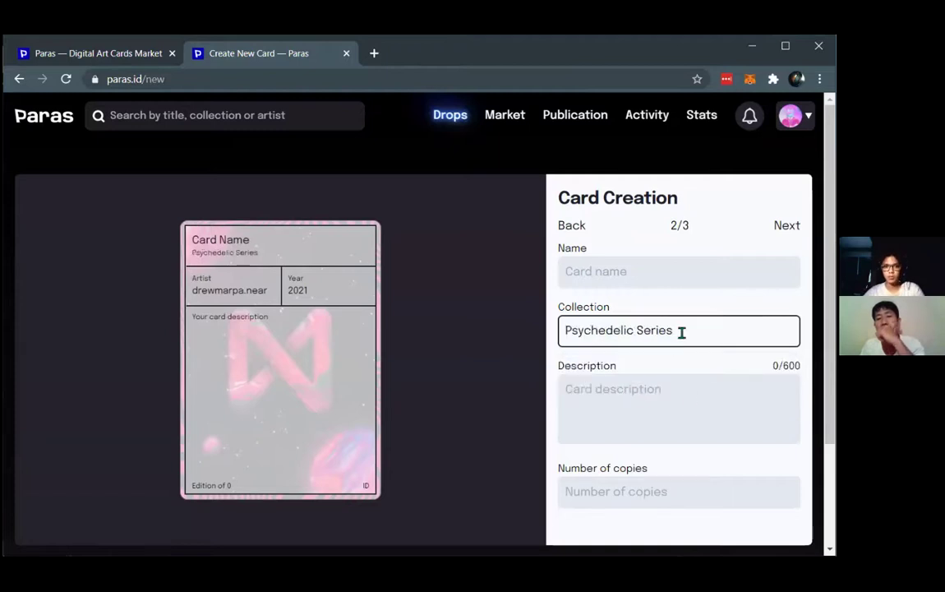
Name the card "The NEAR Token"
{"action": "left_click", "coordinate": [633, 280]}
{"action": "type", "text": "the"}
{"action": "key", "text": "BackSpace"}
{"action": "key", "text": "BackSpace"}
{"action": "key", "text": "BackSpace"}
{"action": "type", "text": "The NEAR Token"}
Enter "Anything." as the card's description
{"action": "left_click", "coordinate": [654, 382]}
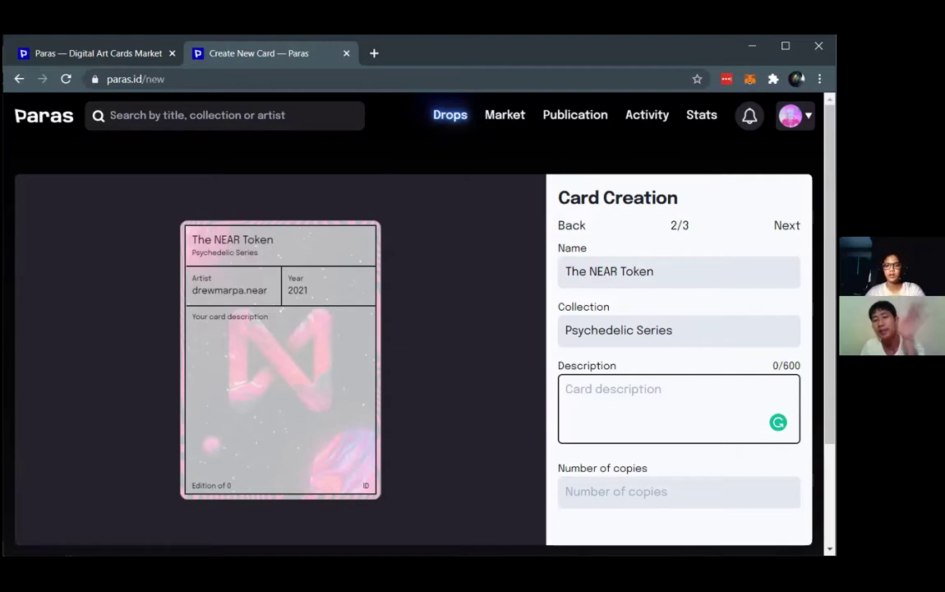
{"action": "type", "text": "Aynthing"}
{"action": "key", "text": "BackSpace"}
{"action": "key", "text": "BackSpace"}
{"action": "key", "text": "BackSpace"}
{"action": "key", "text": "BackSpace"}
{"action": "key", "text": "BackSpace"}
{"action": "key", "text": "BackSpace"}
{"action": "key", "text": "BackSpace"}
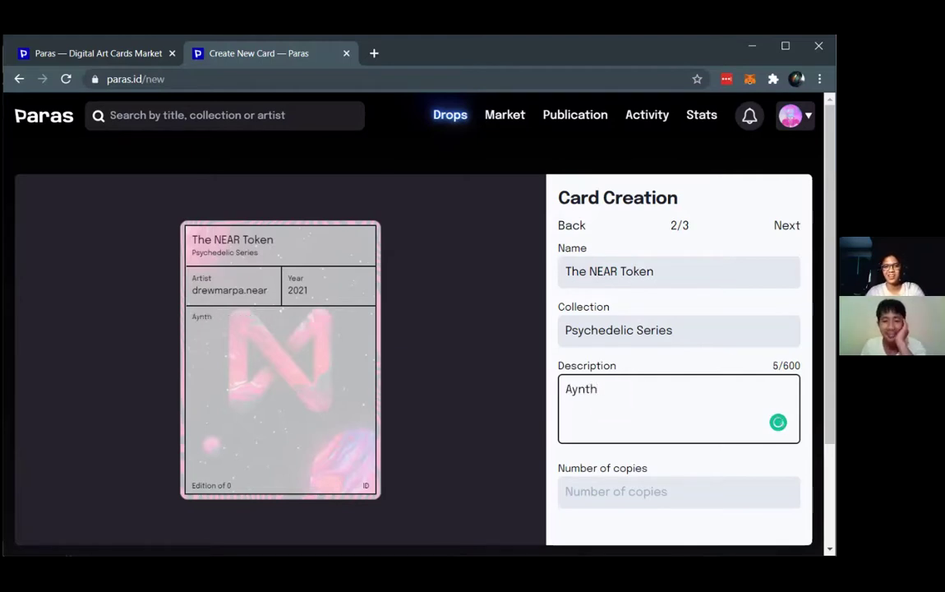
{"action": "type", "text": "nything."}
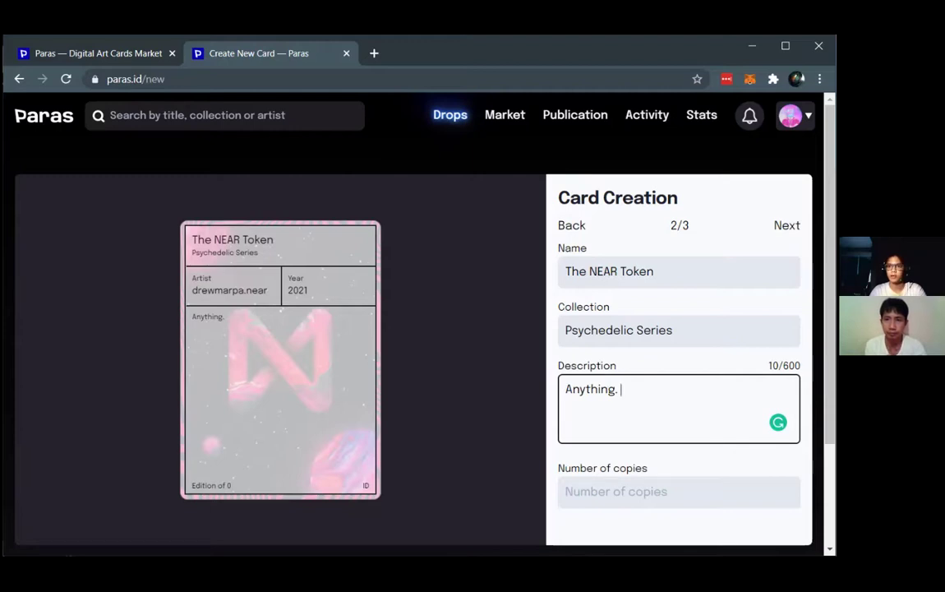
Set the number of copies to 50 and continue to the royalty and sale settings
{"action": "left_click", "coordinate": [627, 493]}
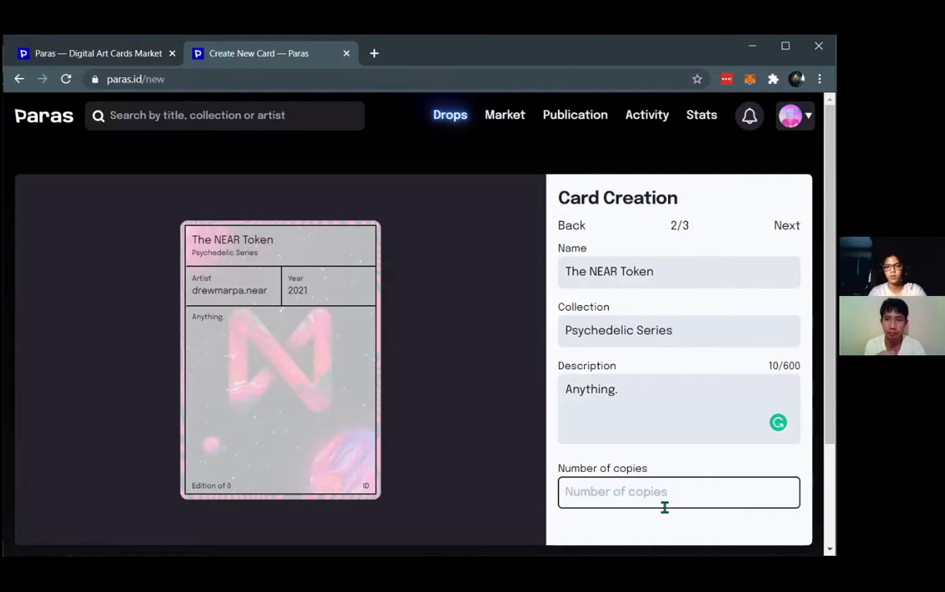
{"action": "type", "text": "50"}
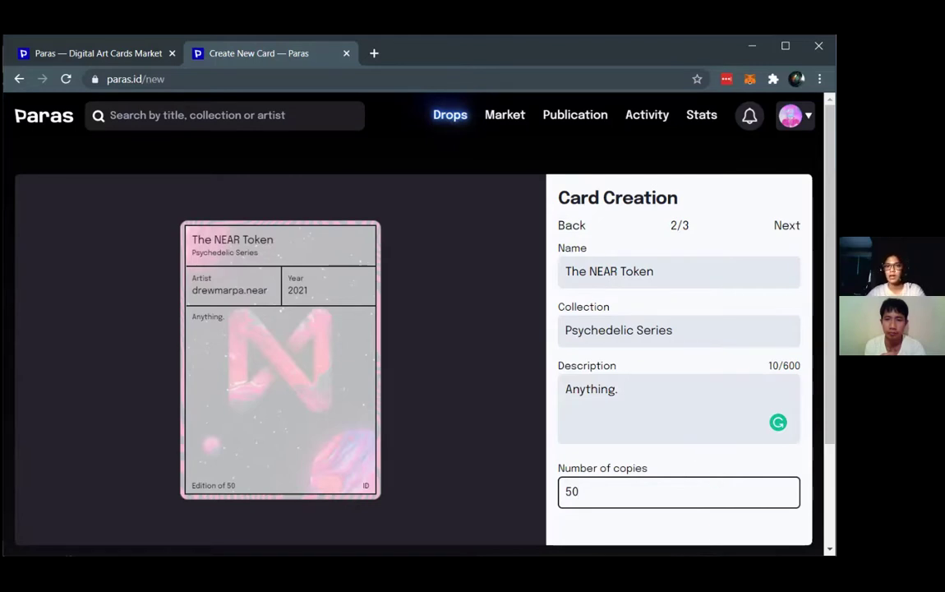
{"action": "key", "text": "Return"}
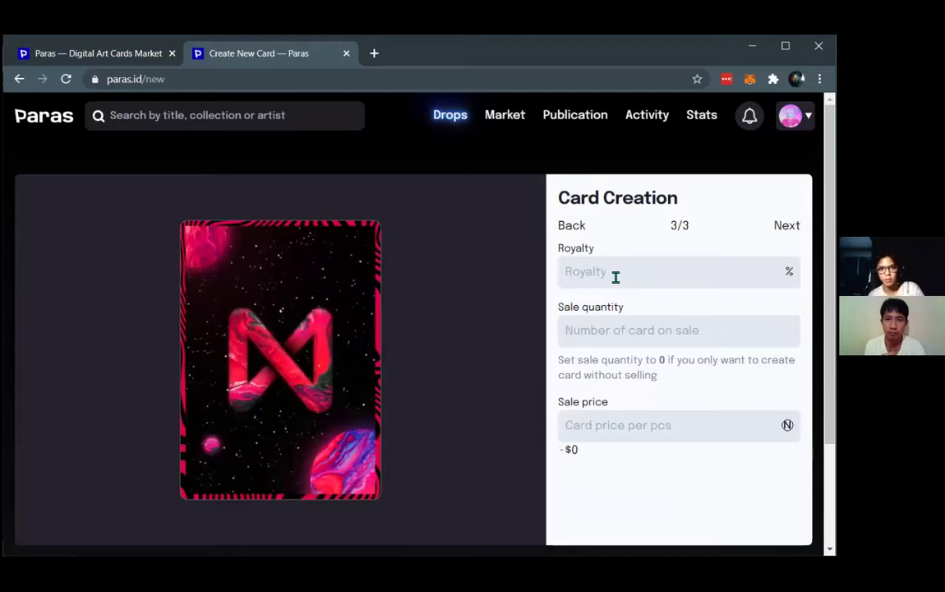
Set the card's royalty to 10%
{"action": "left_click", "coordinate": [615, 277]}
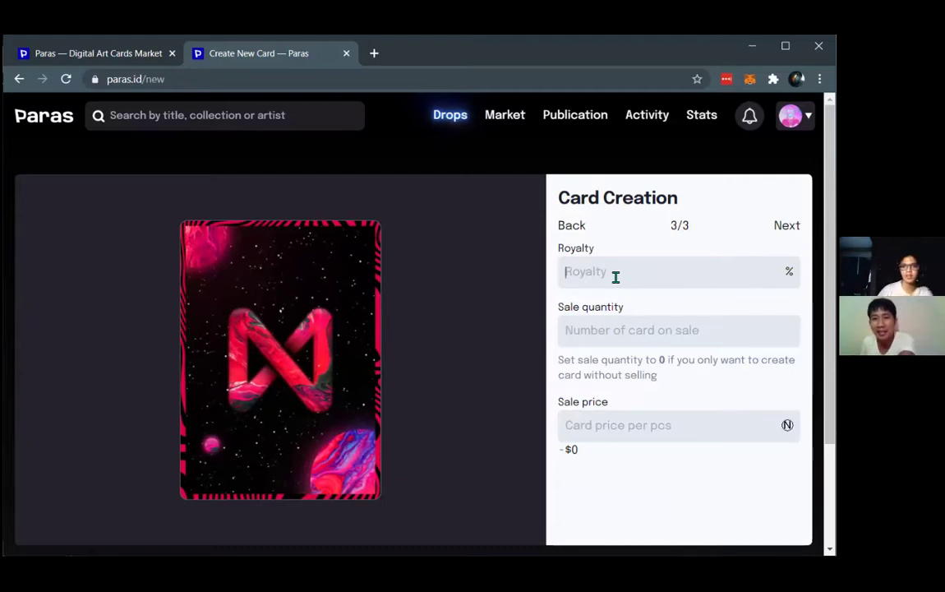
{"action": "type", "text": "80"}
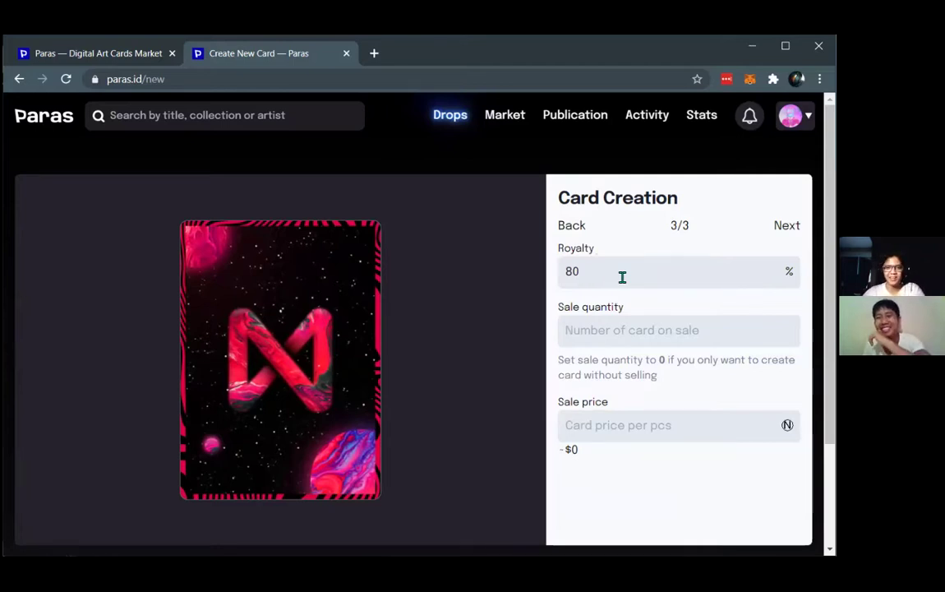
{"action": "key", "text": "BackSpace"}
{"action": "key", "text": "BackSpace"}
{"action": "type", "text": "10"}
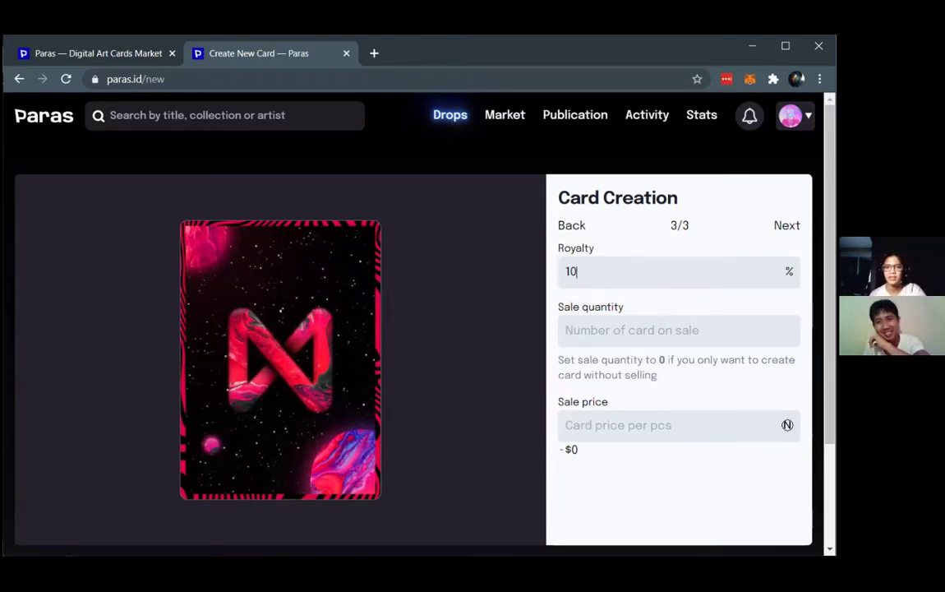
Try sale quantities of 49 and 30 for the card, and clear the sale quantity again
{"action": "left_click", "coordinate": [637, 331]}
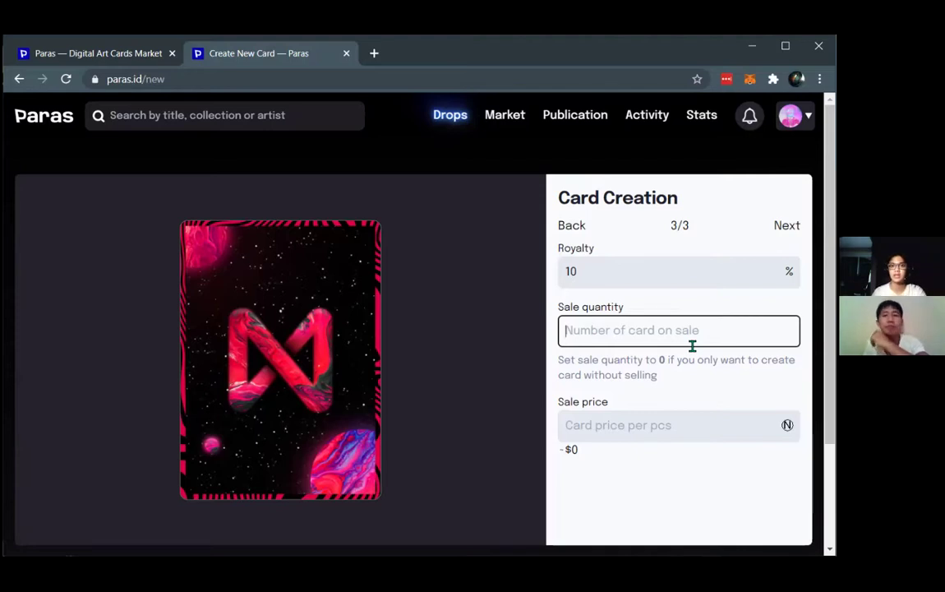
{"action": "type", "text": "49"}
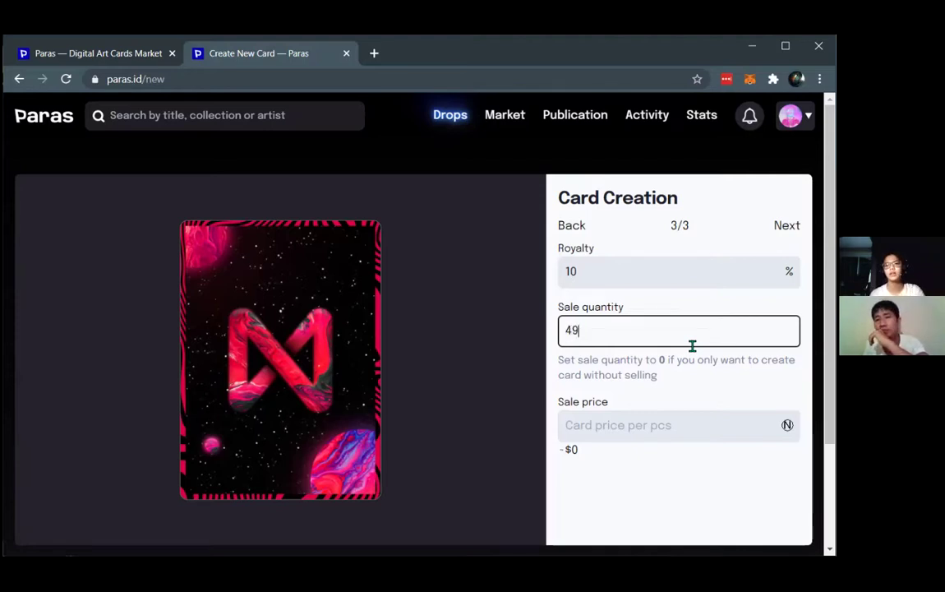
{"action": "left_click", "coordinate": [633, 318]}
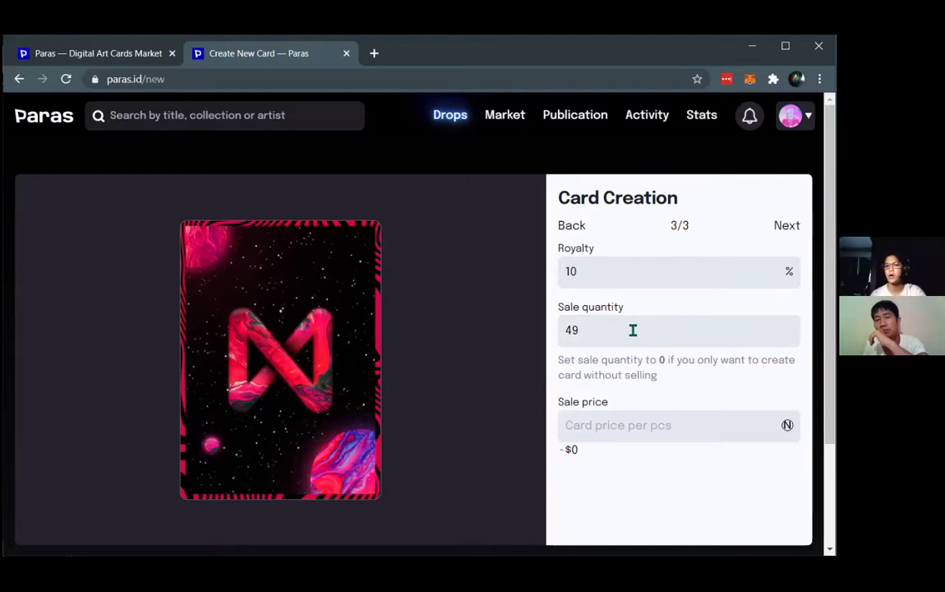
{"action": "left_click", "coordinate": [632, 329]}
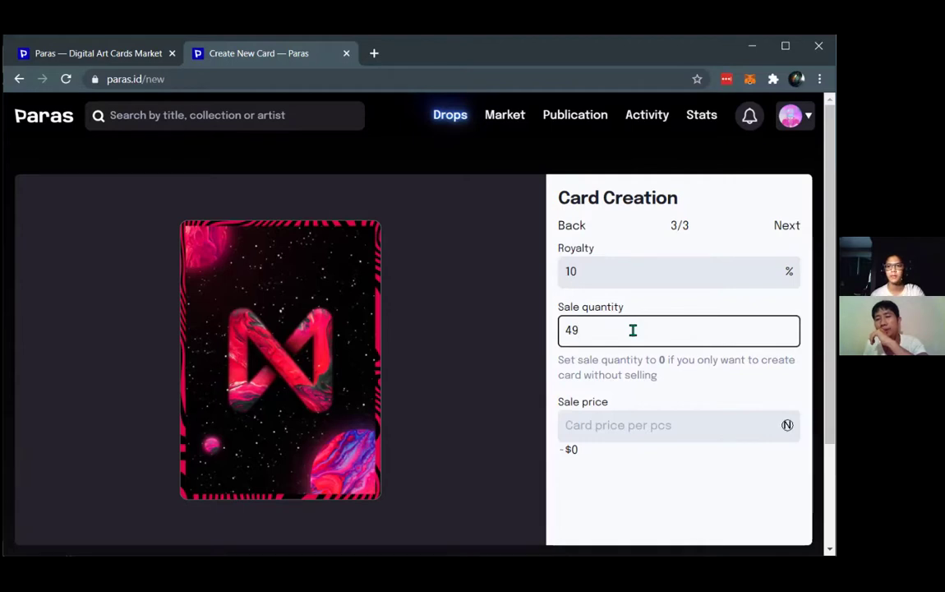
{"action": "key", "text": "BackSpace"}
{"action": "key", "text": "BackSpace"}
{"action": "type", "text": "30"}
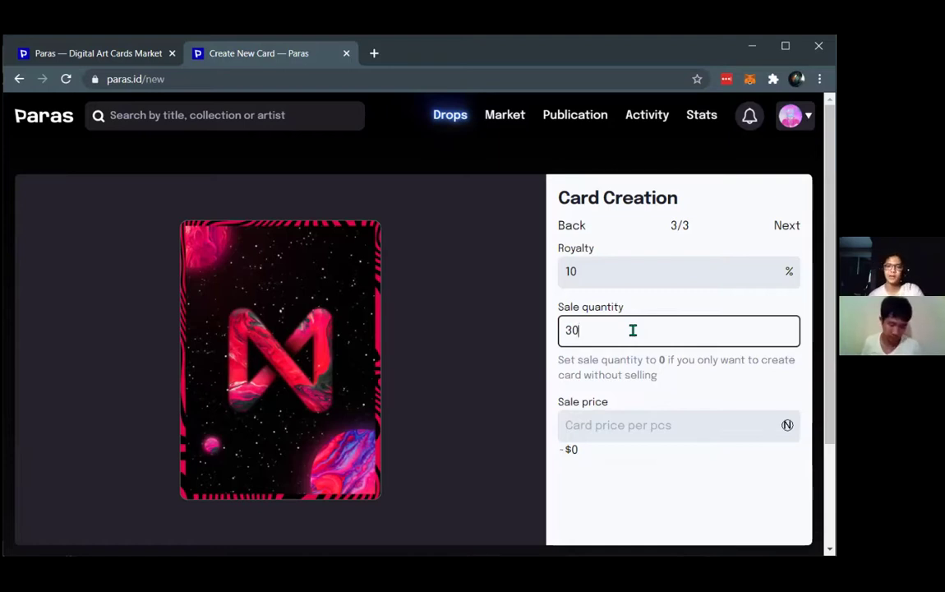
{"action": "key", "text": "BackSpace"}
{"action": "key", "text": "BackSpace"}
Set the sale price per card to 1 NEAR
{"action": "left_click", "coordinate": [643, 449]}
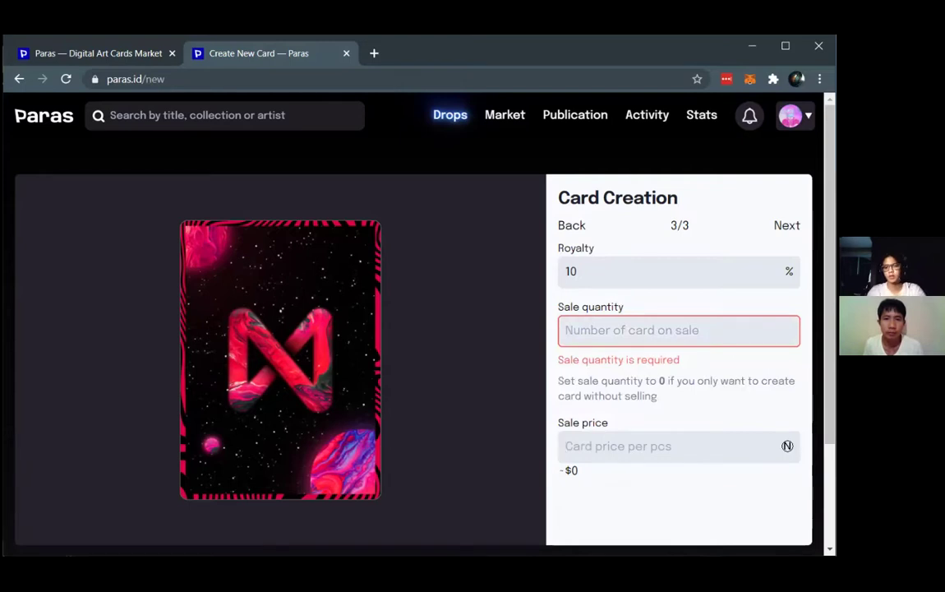
{"action": "type", "text": "10"}
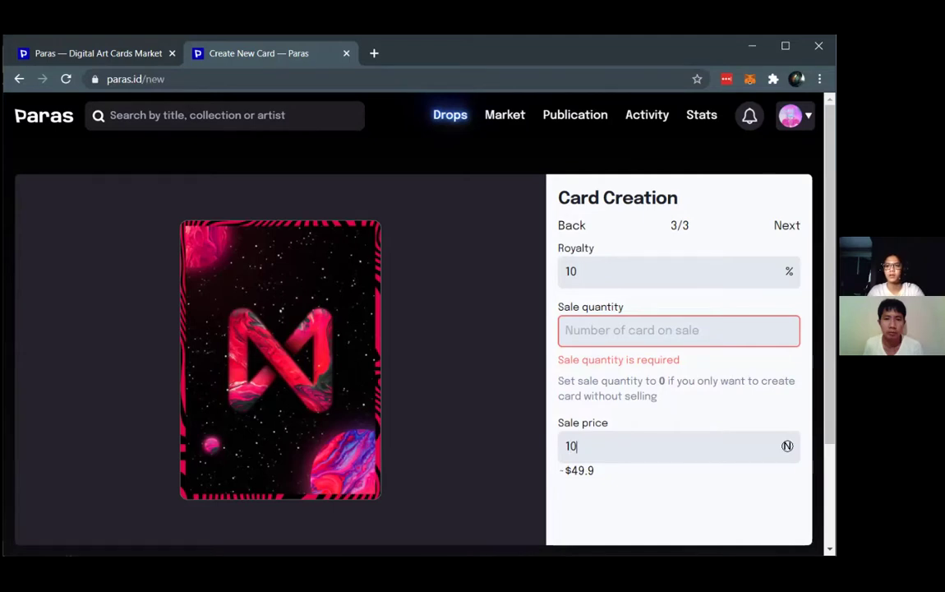
{"action": "key", "text": "BackSpace"}
{"action": "key", "text": "BackSpace"}
{"action": "type", "text": "2"}
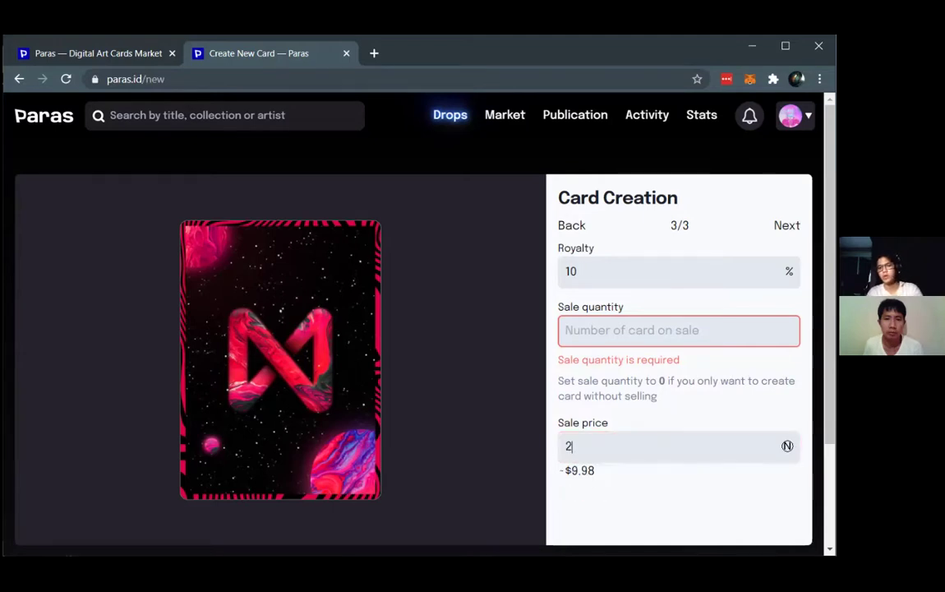
{"action": "key", "text": "BackSpace"}
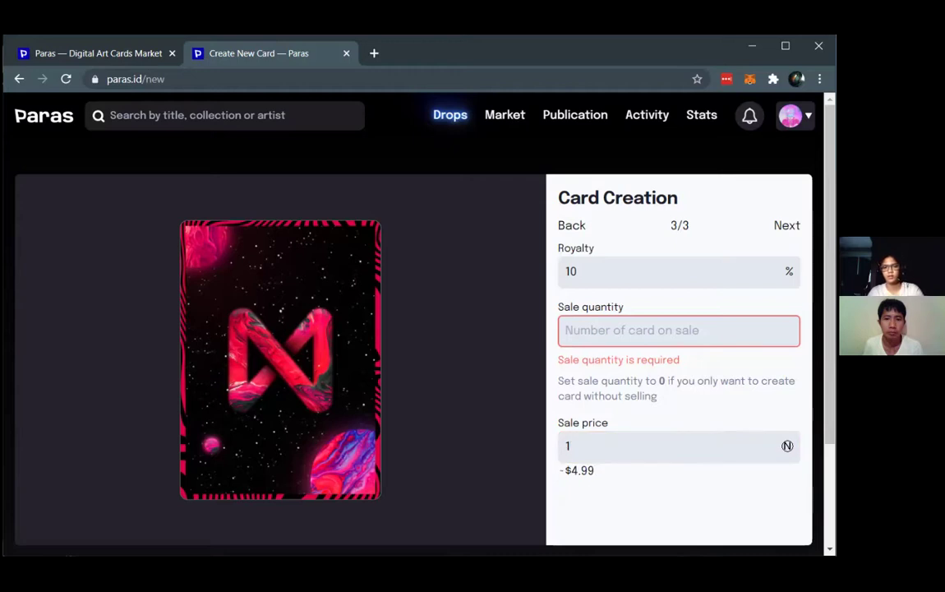
Highlight the dollar equivalent shown for the sale price, and return to the price entry
{"action": "left_click_drag", "start_coordinate": [600, 477], "coordinate": [563, 470]}
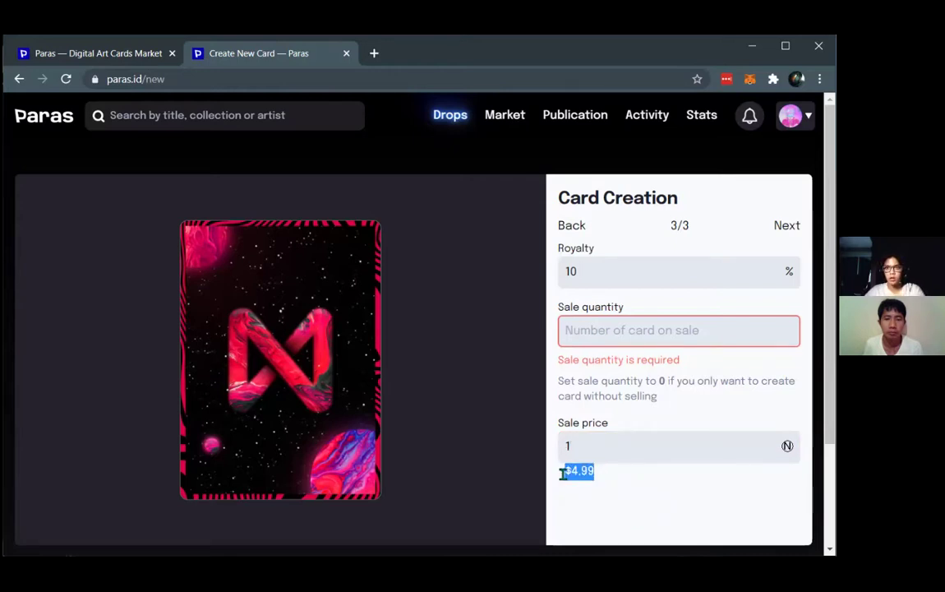
{"action": "left_click", "coordinate": [599, 475]}
{"action": "left_click", "coordinate": [596, 451]}
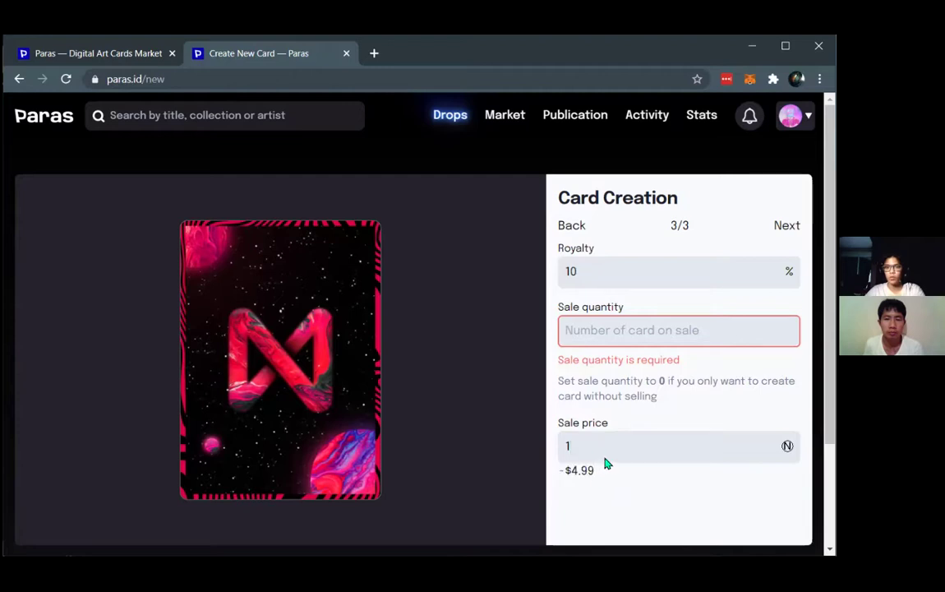
Examine the dollar equivalent of the 1 NEAR sale price by highlighting it below the price entry
{"action": "left_click_drag", "start_coordinate": [599, 475], "coordinate": [563, 472]}
{"action": "left_click", "coordinate": [601, 477]}
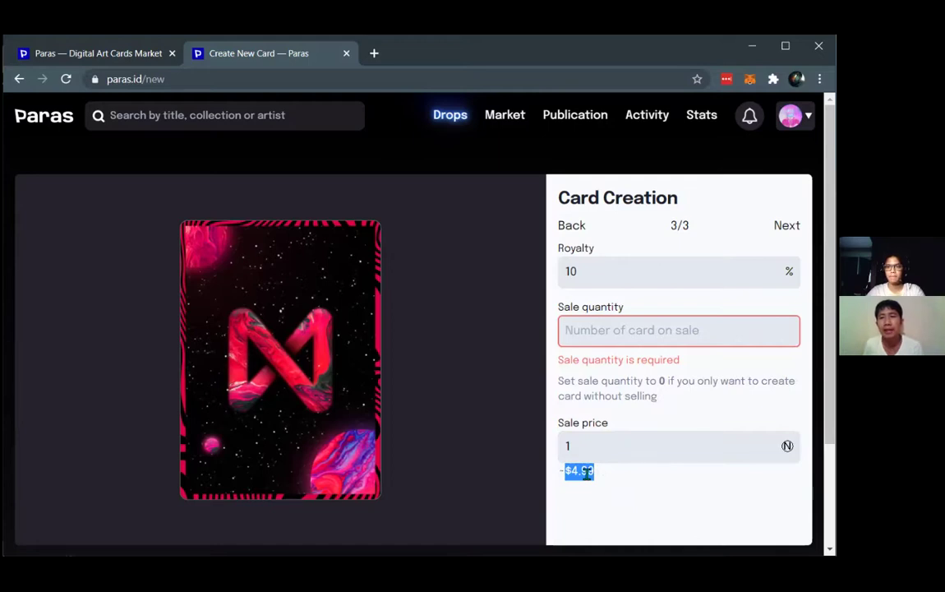
{"action": "left_click_drag", "start_coordinate": [601, 474], "coordinate": [560, 473]}
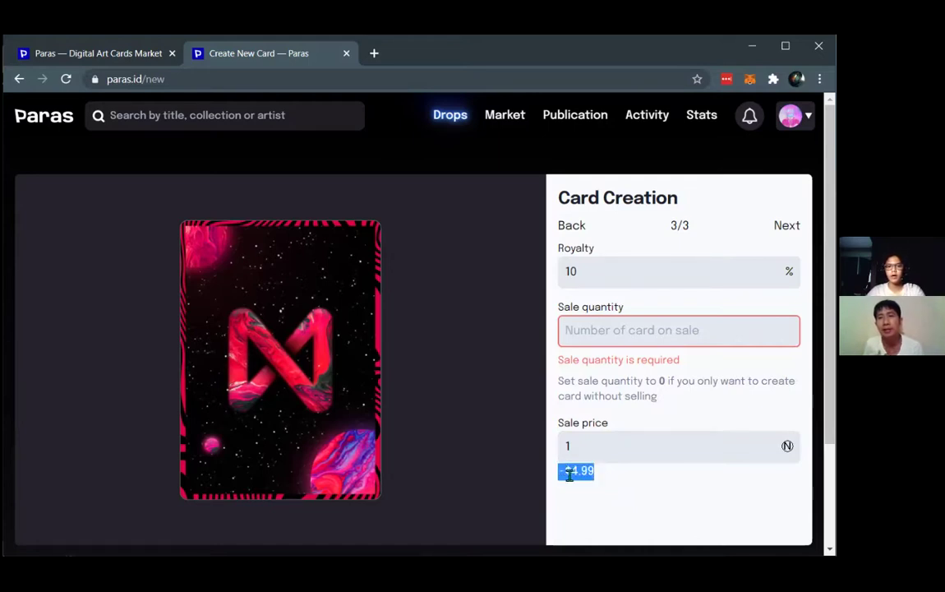
{"action": "left_click", "coordinate": [618, 475]}
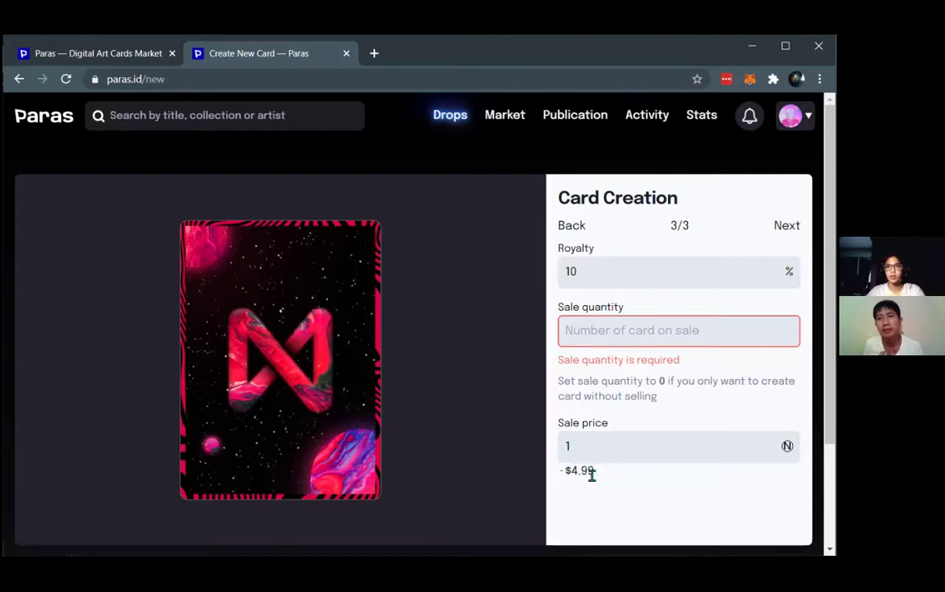
{"action": "double_click", "coordinate": [593, 472]}
{"action": "left_click", "coordinate": [615, 475]}
{"action": "double_click", "coordinate": [585, 471]}
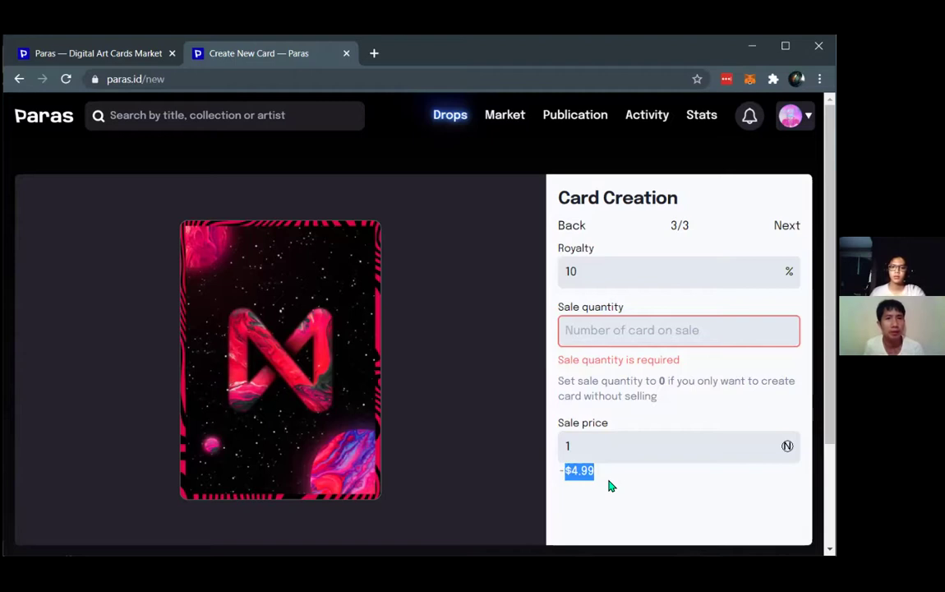
Submit the card's market details with a sale price of 10 NEAR and a sale quantity of 50
{"action": "left_click", "coordinate": [613, 446]}
{"action": "key", "text": "BackSpace"}
{"action": "type", "text": "1"}
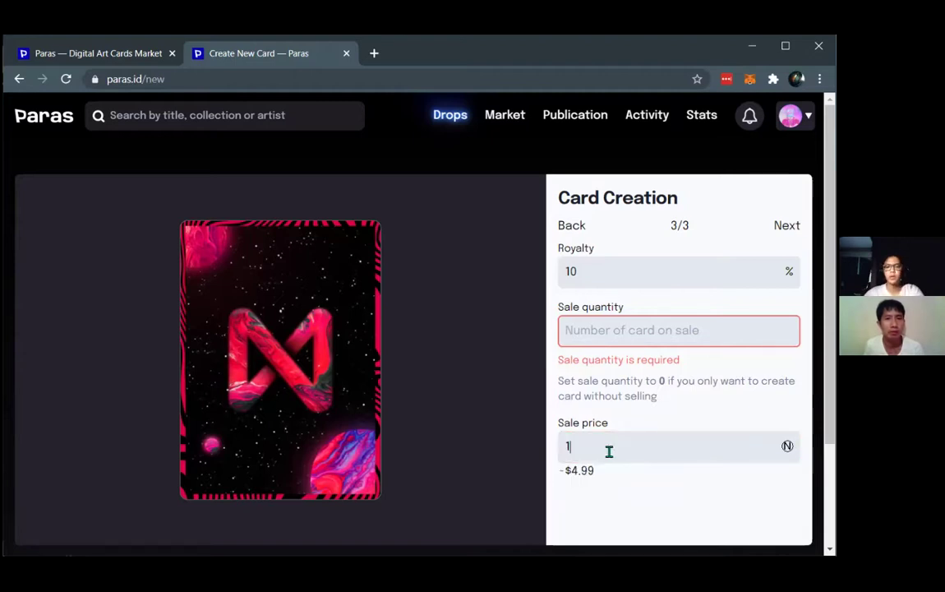
{"action": "type", "text": "0"}
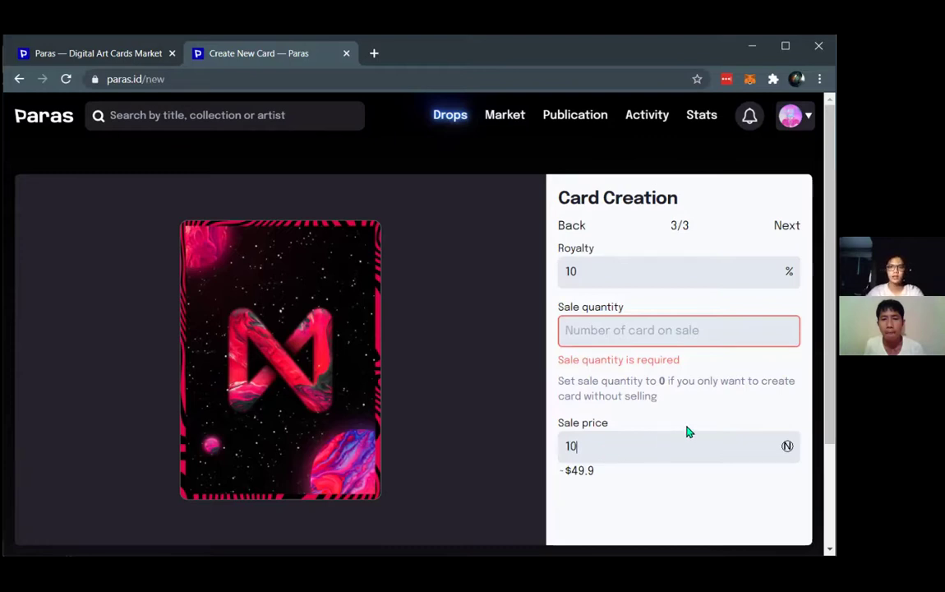
{"action": "left_click", "coordinate": [696, 331]}
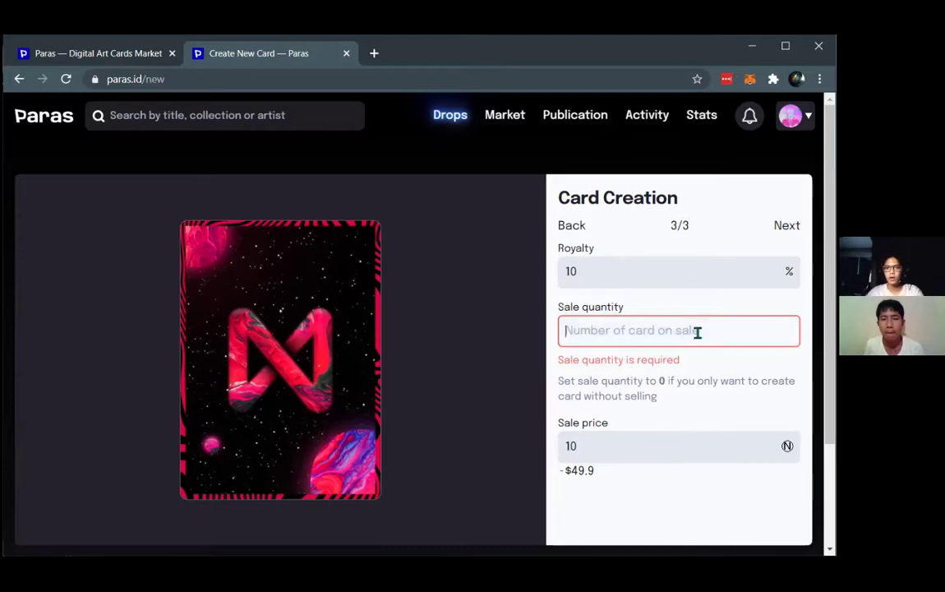
{"action": "type", "text": "50"}
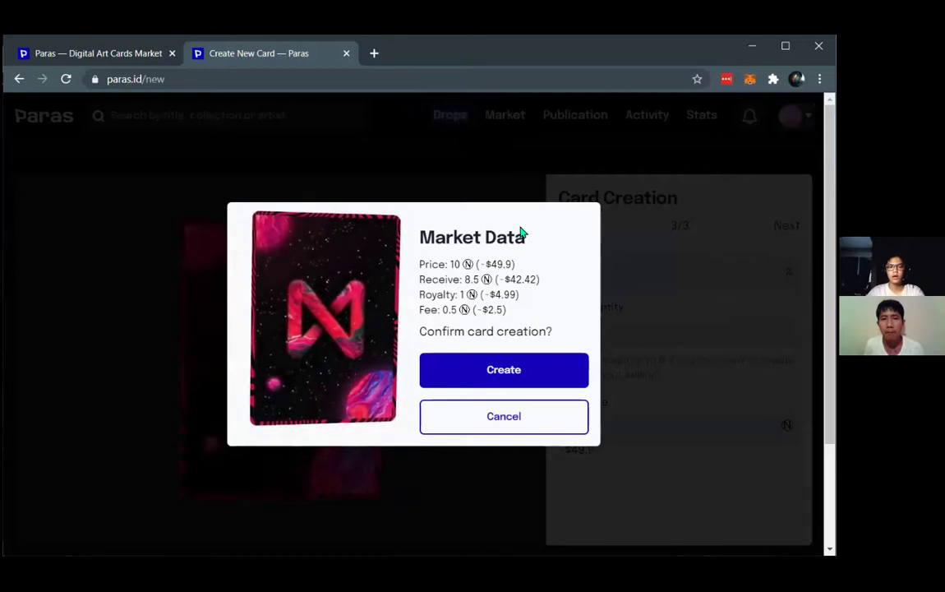
Examine the receive amount, royalty and fee lines in the Market Data summary of the card creation confirmation
{"action": "left_click_drag", "start_coordinate": [422, 281], "coordinate": [550, 282]}
{"action": "left_click", "coordinate": [527, 303]}
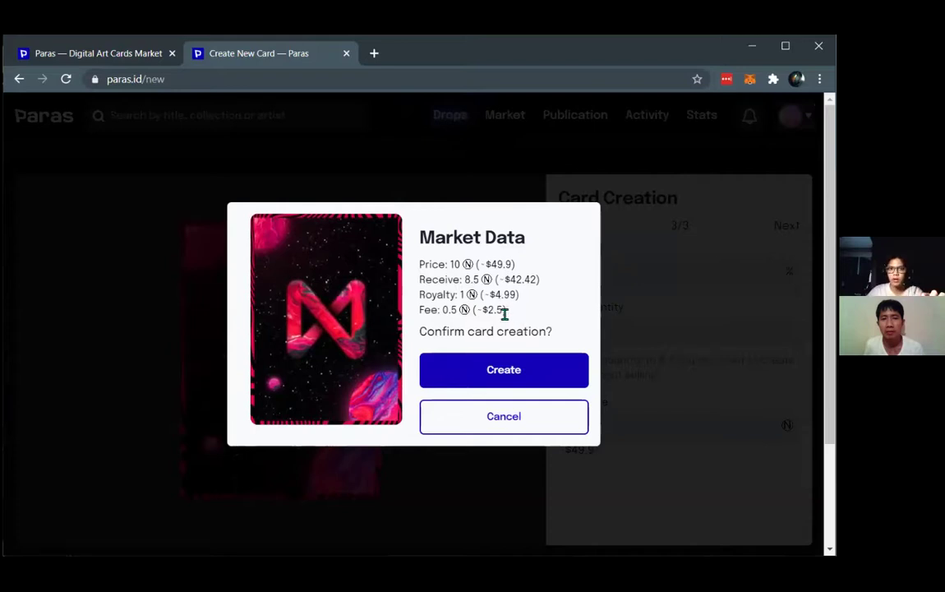
{"action": "left_click_drag", "start_coordinate": [507, 312], "coordinate": [420, 310]}
{"action": "left_click", "coordinate": [518, 312]}
{"action": "left_click_drag", "start_coordinate": [420, 294], "coordinate": [421, 320]}
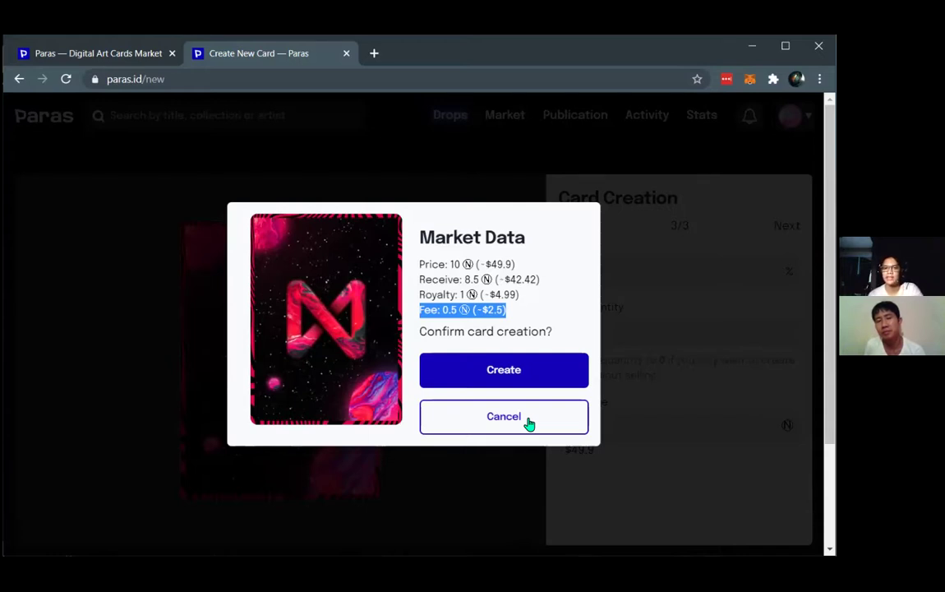
Cancel the card creation without confirming it and close the Create New Card page
{"action": "left_click", "coordinate": [528, 420]}
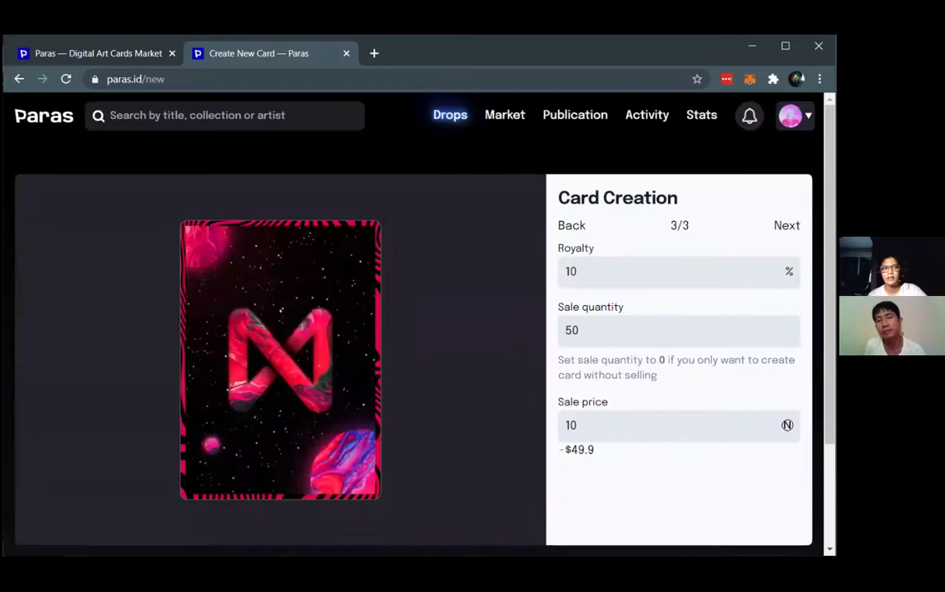
{"action": "left_click", "coordinate": [346, 53]}
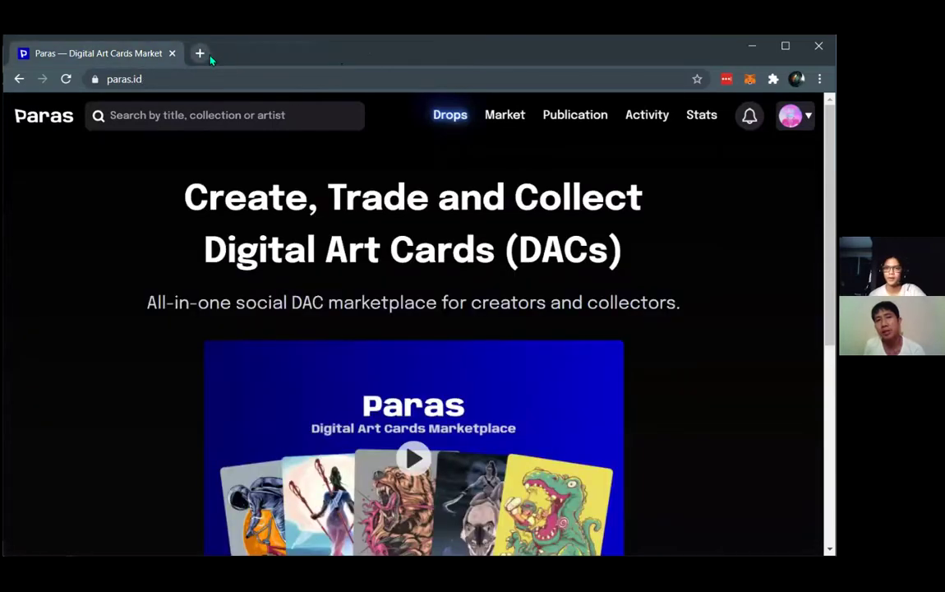